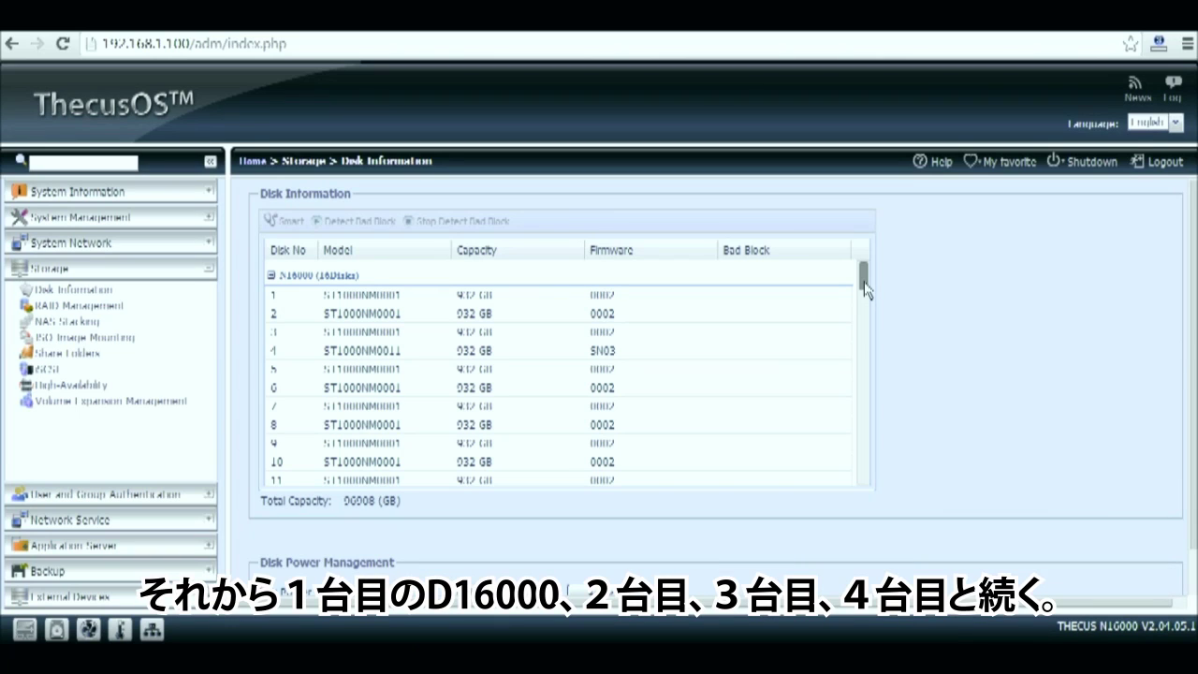
Review the disk list from the N16000 disks through to the last D16000 unit's disks.
scroll(864, 290, "down", 1)
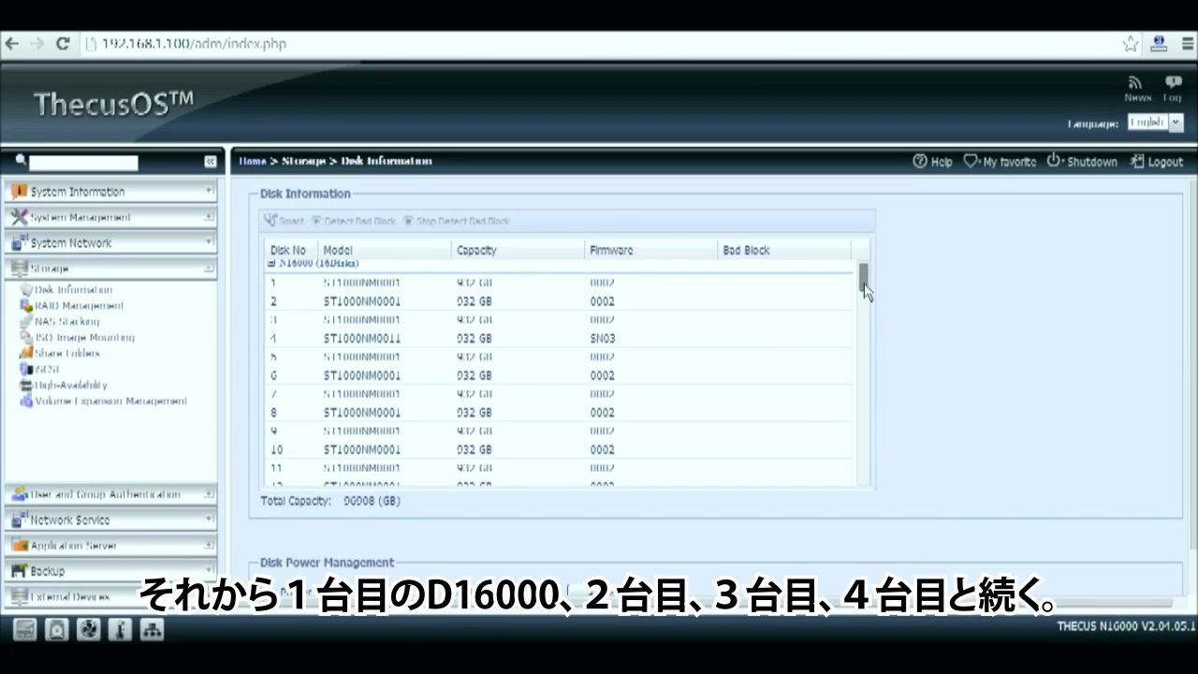
left_click_drag(865, 290, 863, 321)
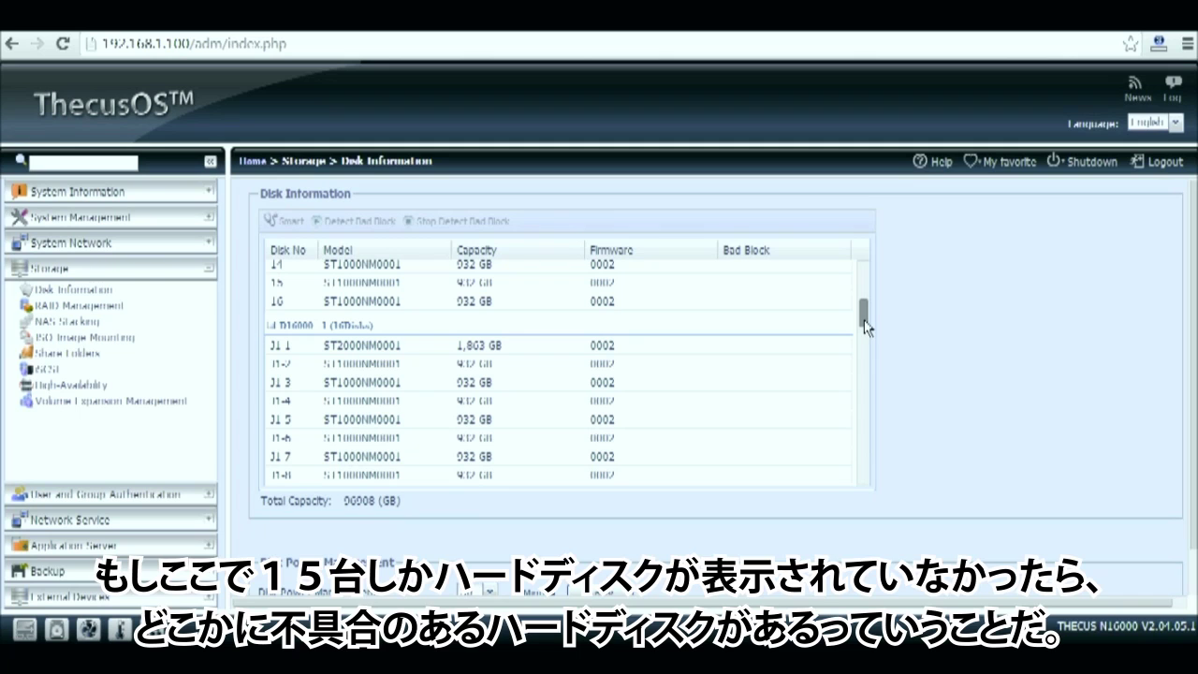
left_click_drag(864, 320, 850, 493)
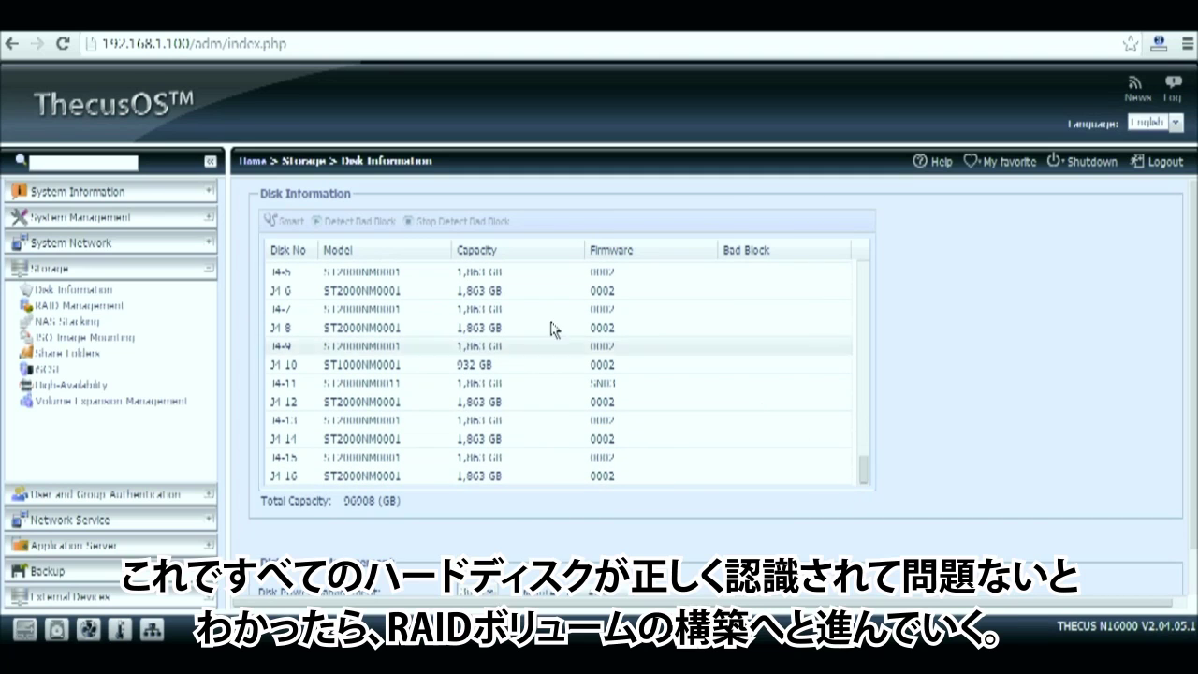
Start creating a RAID volume and select all 16 N16000 disks as available members.
left_click(65, 306)
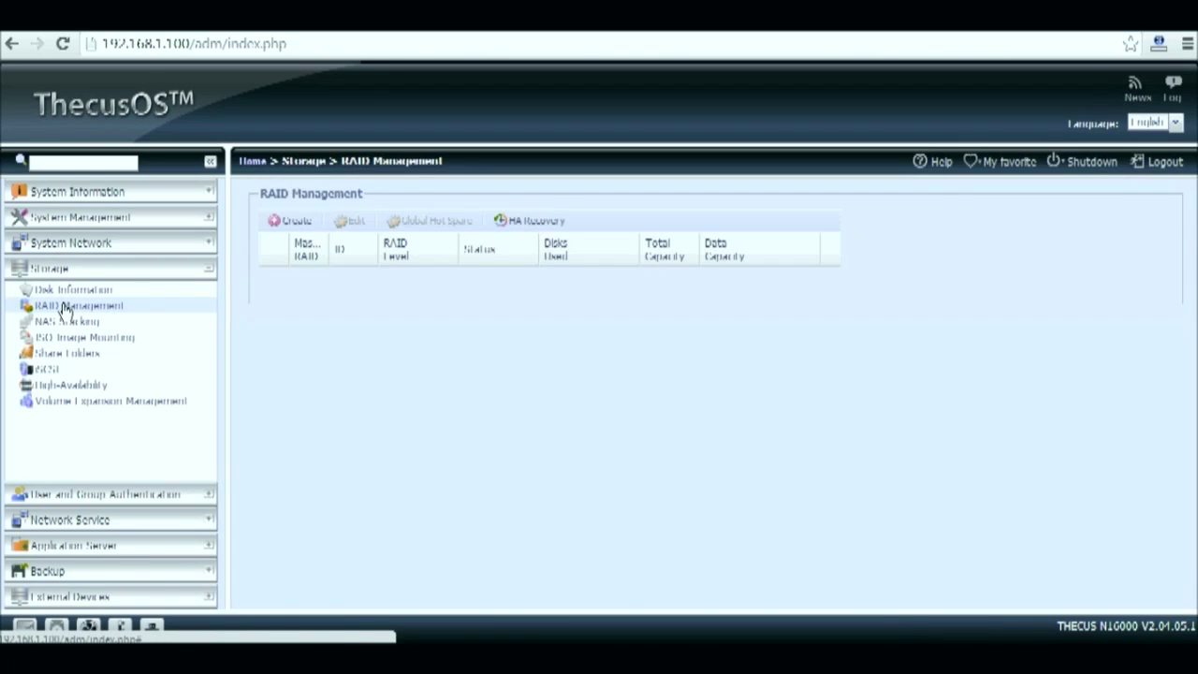
left_click(294, 223)
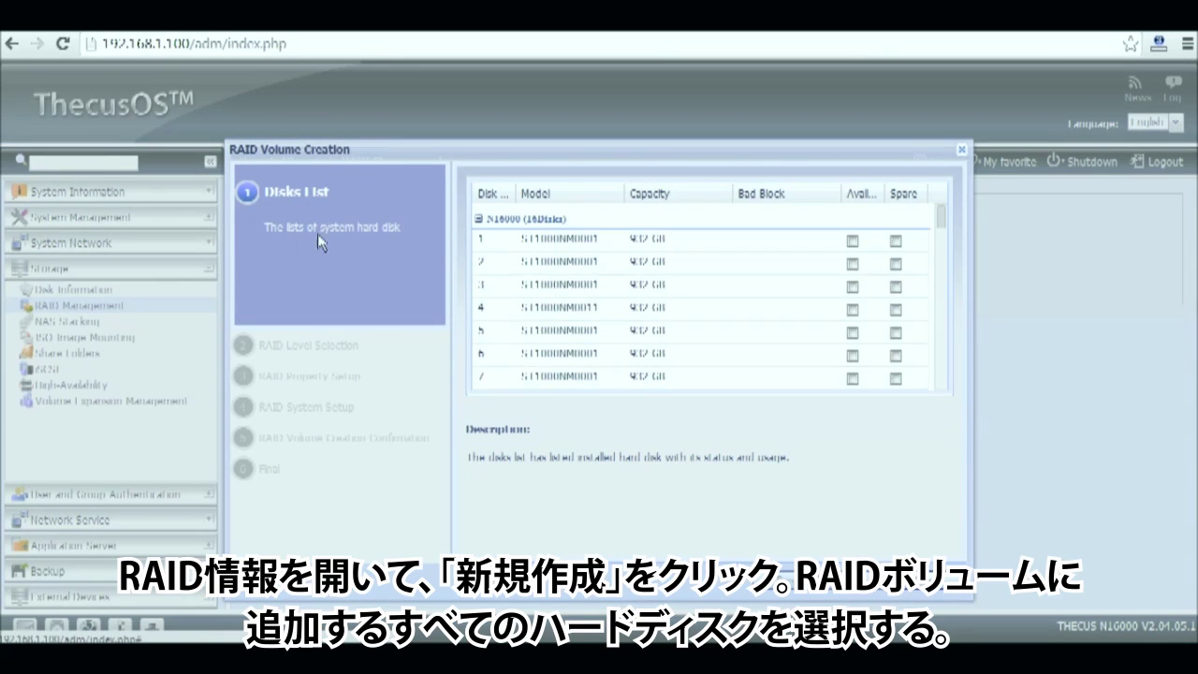
left_click(852, 240)
left_click(851, 263)
left_click(852, 286)
left_click(852, 309)
left_click(851, 333)
left_click(852, 355)
left_click(852, 378)
scroll(851, 374, "down", 3)
left_click(851, 293)
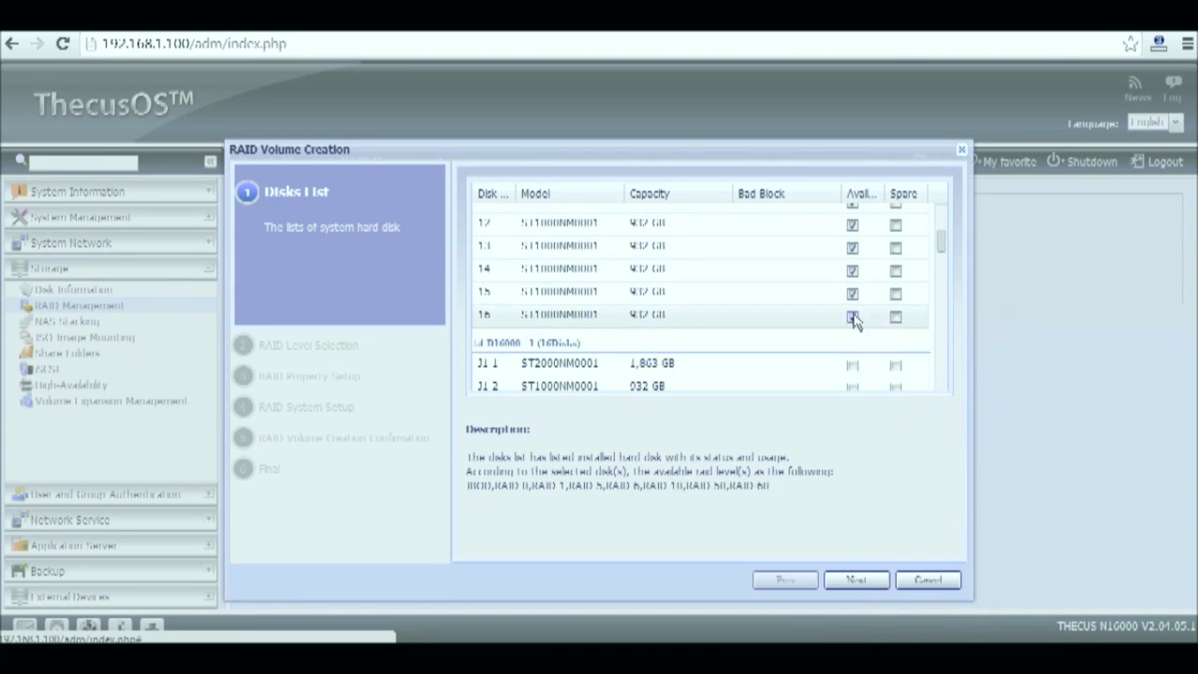
left_click(851, 317)
Add the daisy-chained D16000 disks to the volume, from J1-1 through J4-8.
scroll(851, 316, "down", 3)
left_click(852, 316)
left_click(851, 281)
scroll(851, 281, "down", 2)
left_click(850, 236)
left_click(851, 284)
left_click(851, 306)
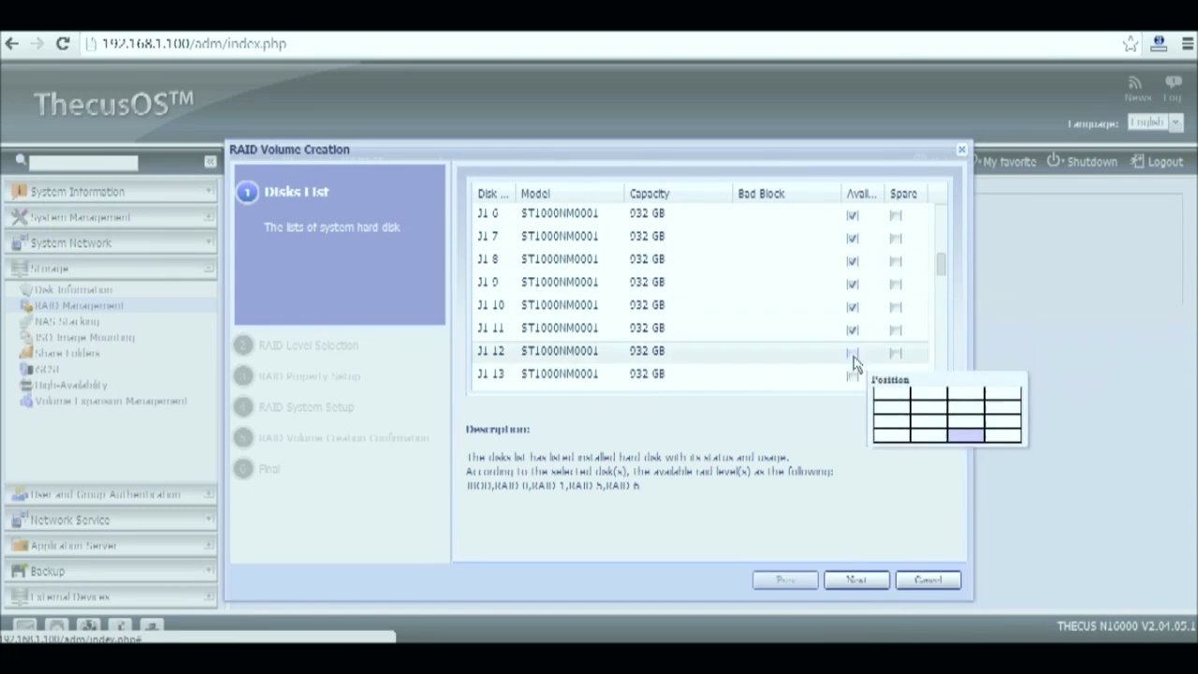
left_click(851, 332)
scroll(851, 332, "down", 2)
left_click(849, 318)
scroll(850, 318, "down", 3)
left_click(851, 298)
left_click(851, 320)
left_click(852, 343)
left_click(851, 366)
scroll(873, 367, "down", 2)
left_click(855, 383)
scroll(855, 350, "down", 3)
left_click(855, 350)
scroll(864, 383, "down", 3)
left_click(852, 355)
left_click(851, 378)
scroll(851, 374, "down", 3)
left_click(851, 374)
left_click(850, 339)
scroll(850, 339, "down", 3)
left_click(850, 366)
scroll(851, 366, "down", 3)
left_click(852, 281)
left_click(851, 301)
left_click(851, 323)
left_click(851, 347)
scroll(851, 343, "down", 3)
left_click(851, 303)
scroll(850, 302, "down", 3)
left_click(850, 336)
left_click(851, 355)
left_click(852, 378)
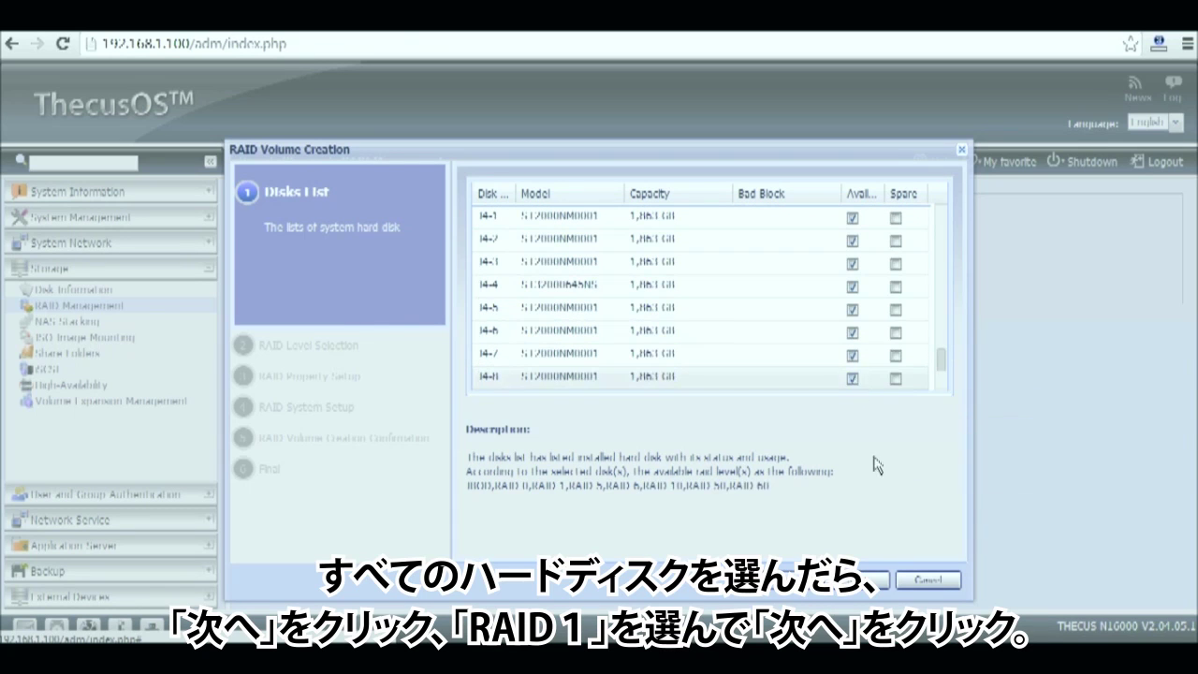
Accept the disk selection and set the volume's RAID level to RAID 1.
left_click(870, 580)
left_click(769, 189)
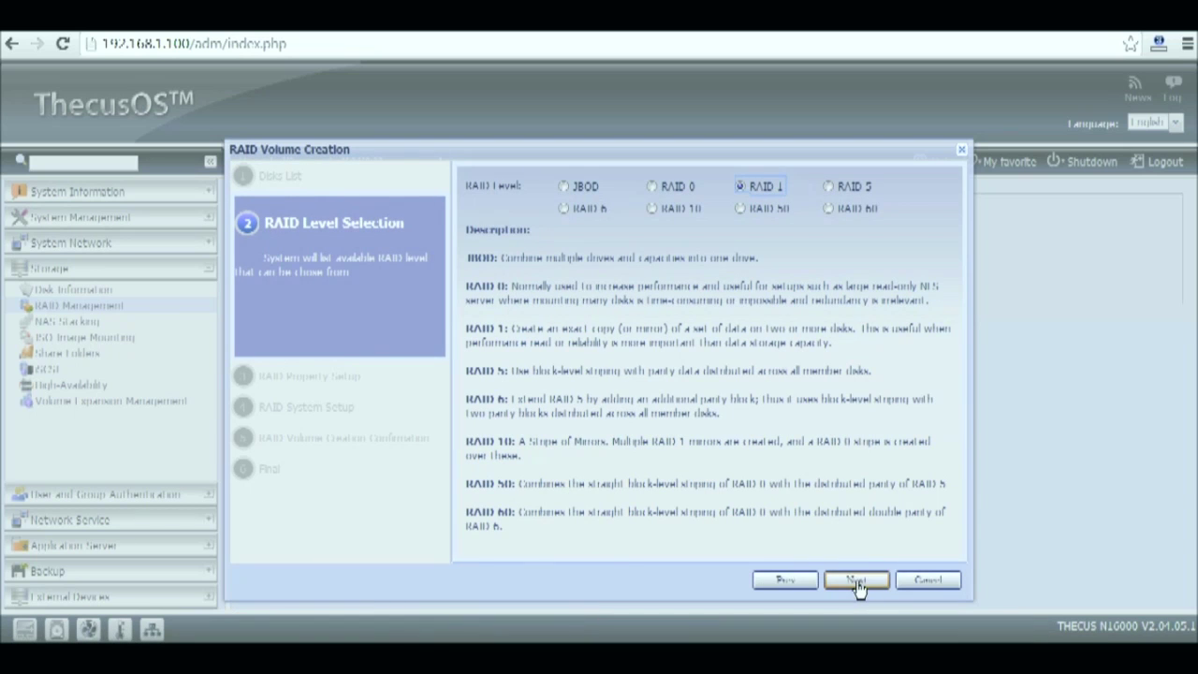
left_click(857, 581)
Enable Quick Raid, keep the default EXT4 system settings, and submit the RAID volume for creation.
left_click(506, 305)
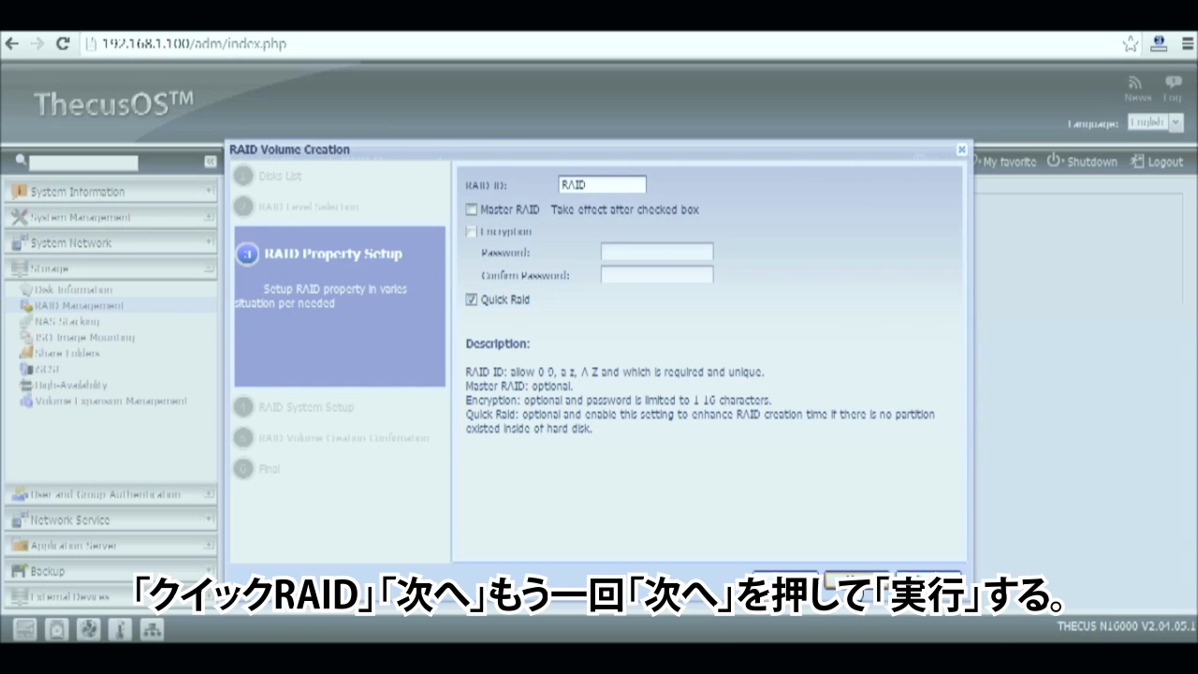
left_click(853, 580)
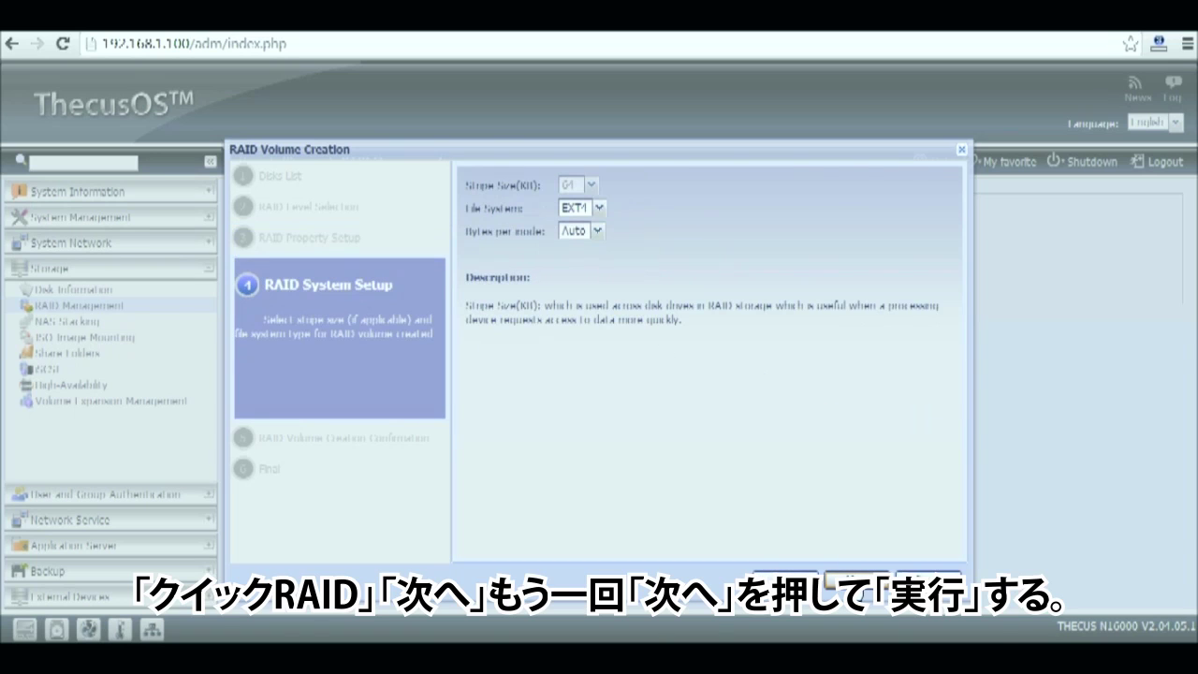
left_click(853, 580)
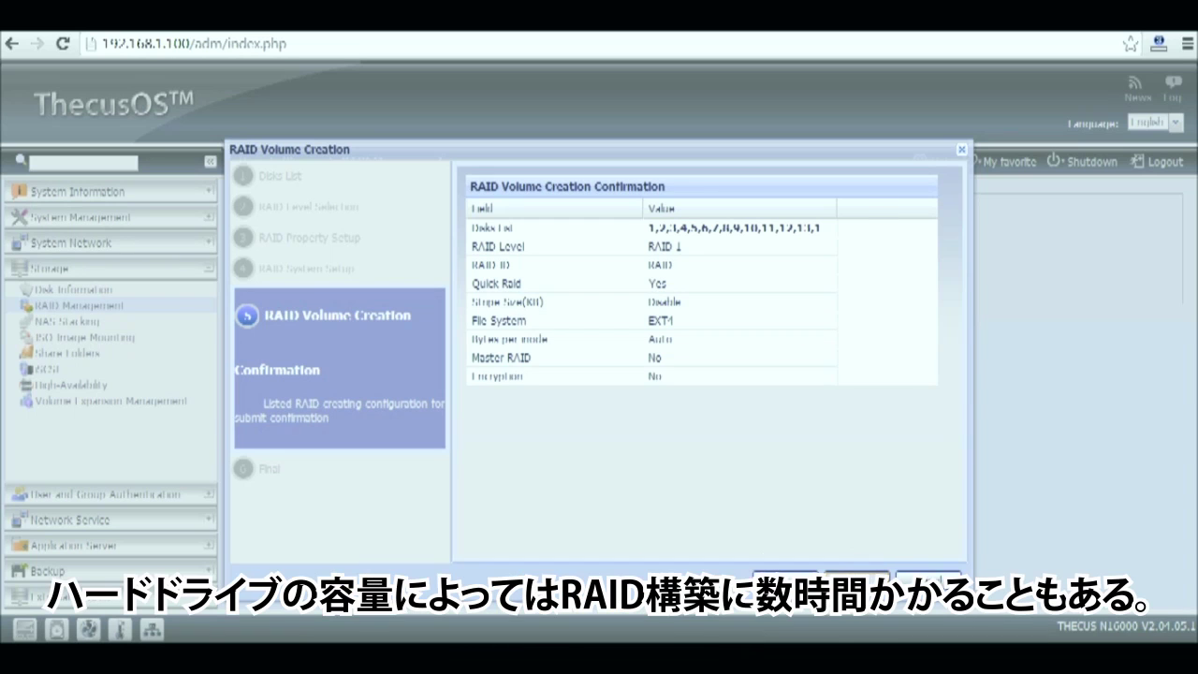
left_click(853, 580)
left_click(561, 391)
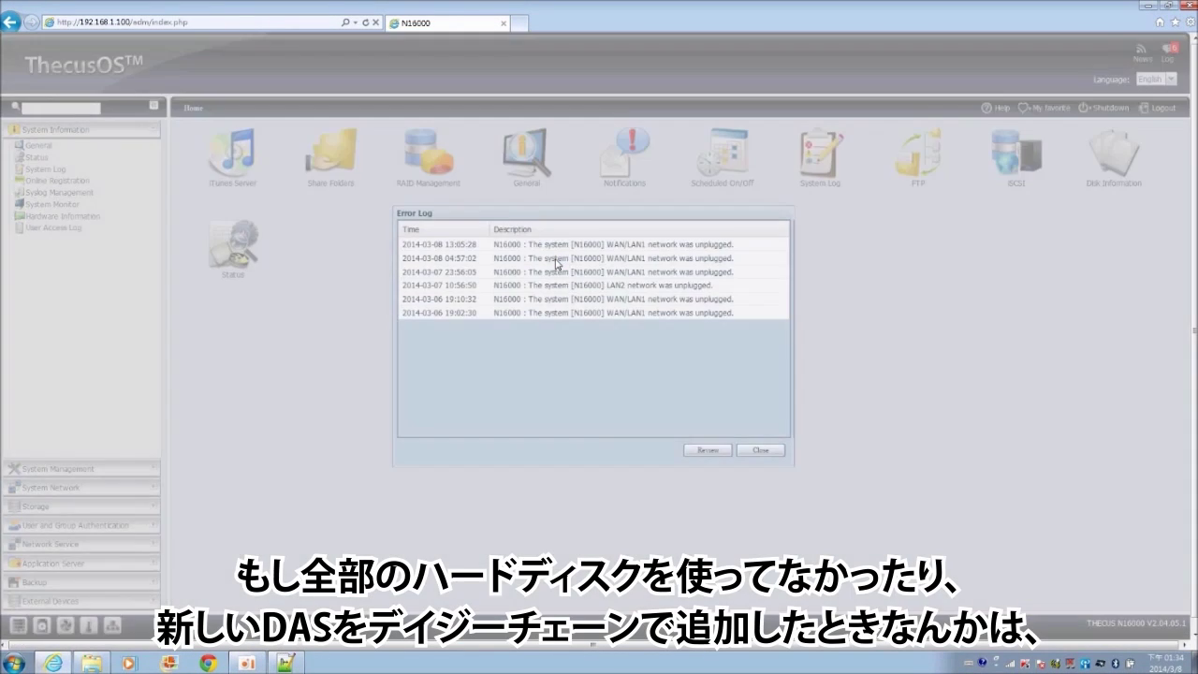
Clear the error log entries and open the migration settings of the existing RAID 1 volume.
left_click(709, 450)
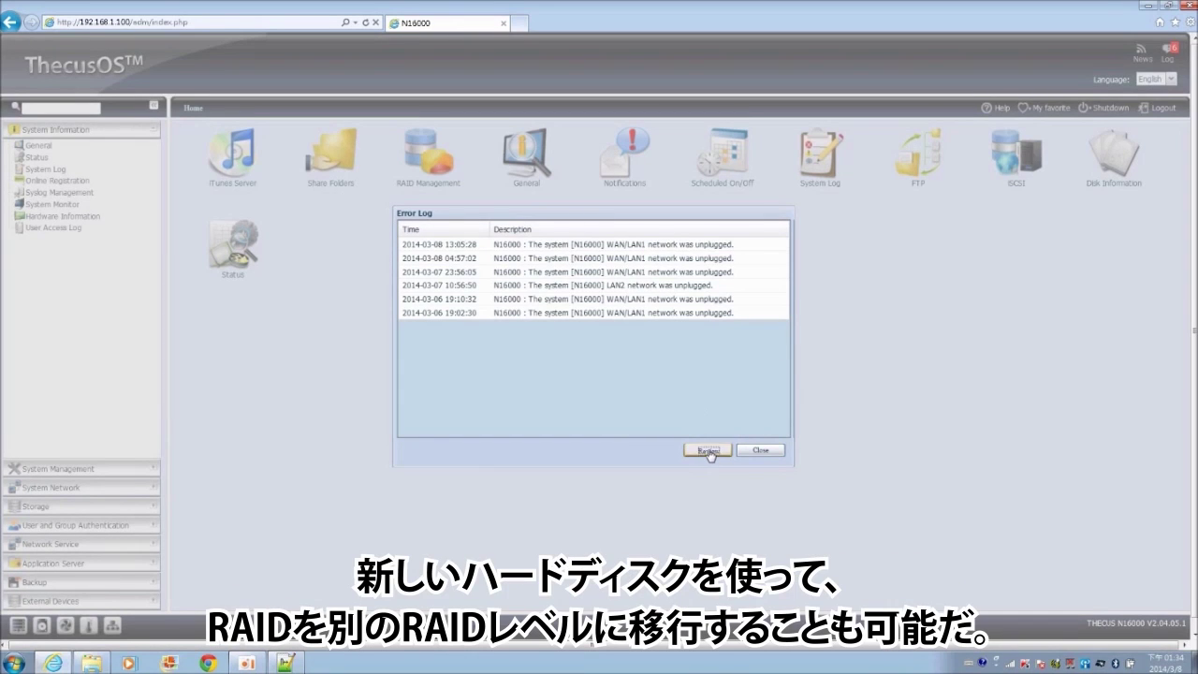
left_click(55, 507)
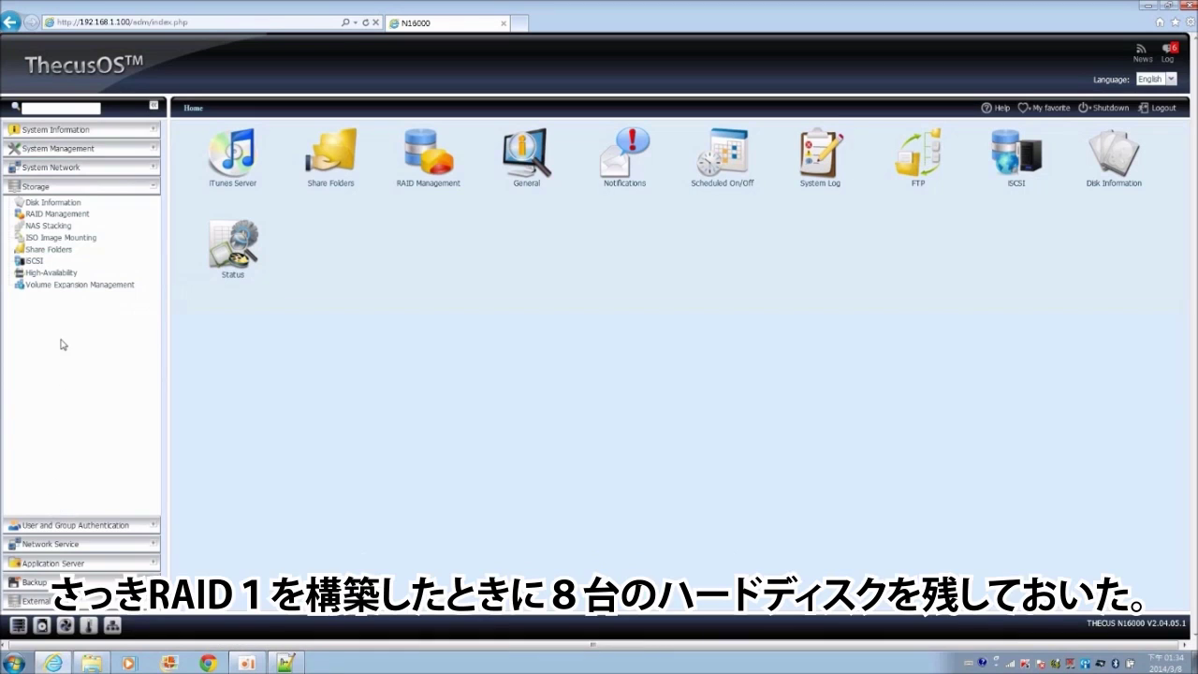
left_click(70, 218)
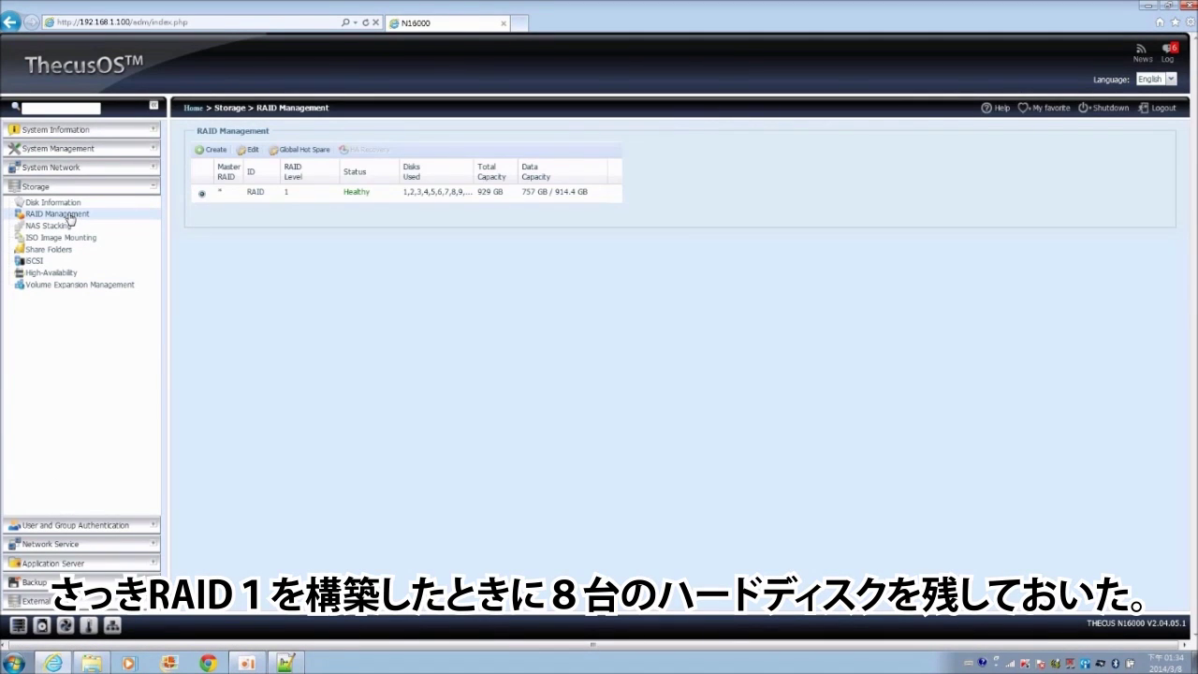
left_click(249, 151)
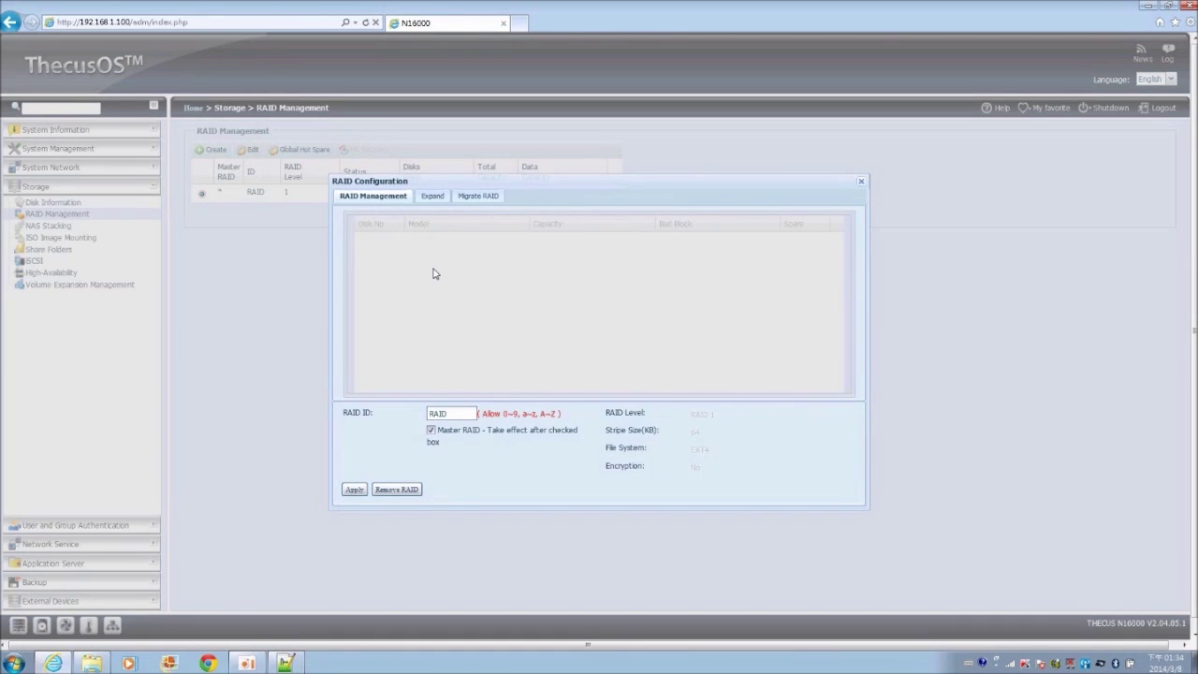
left_click(487, 203)
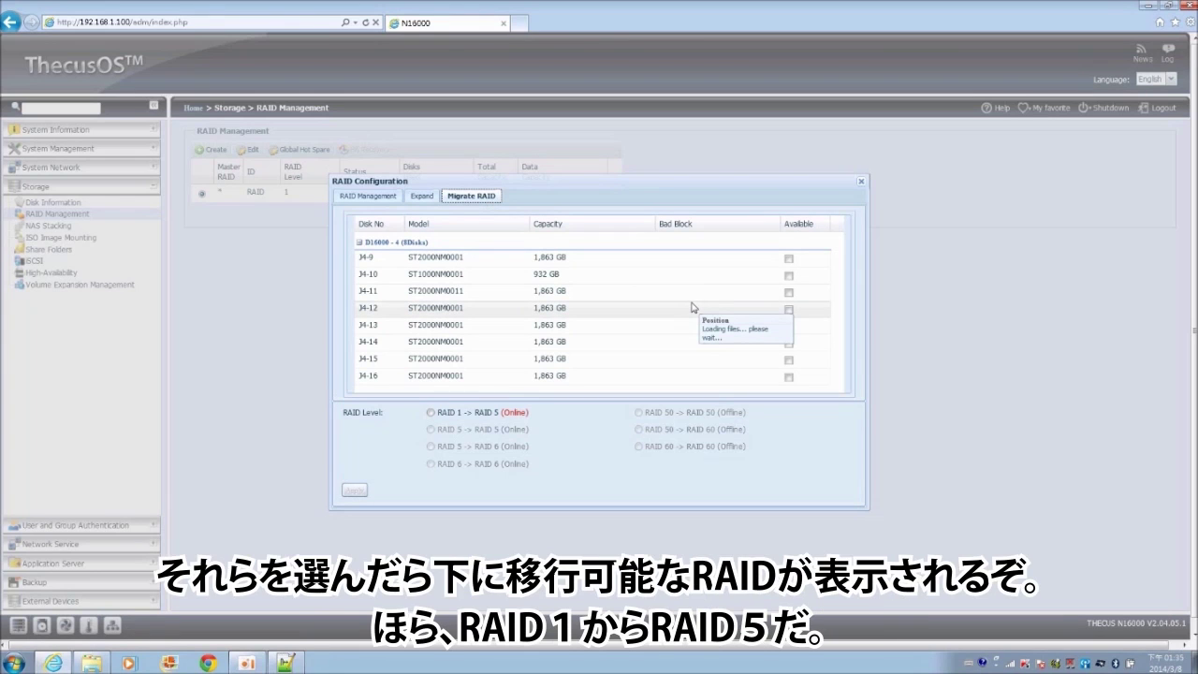
Select the eight unused disks J4-9 through J4-16 for the RAID migration.
left_click(788, 259)
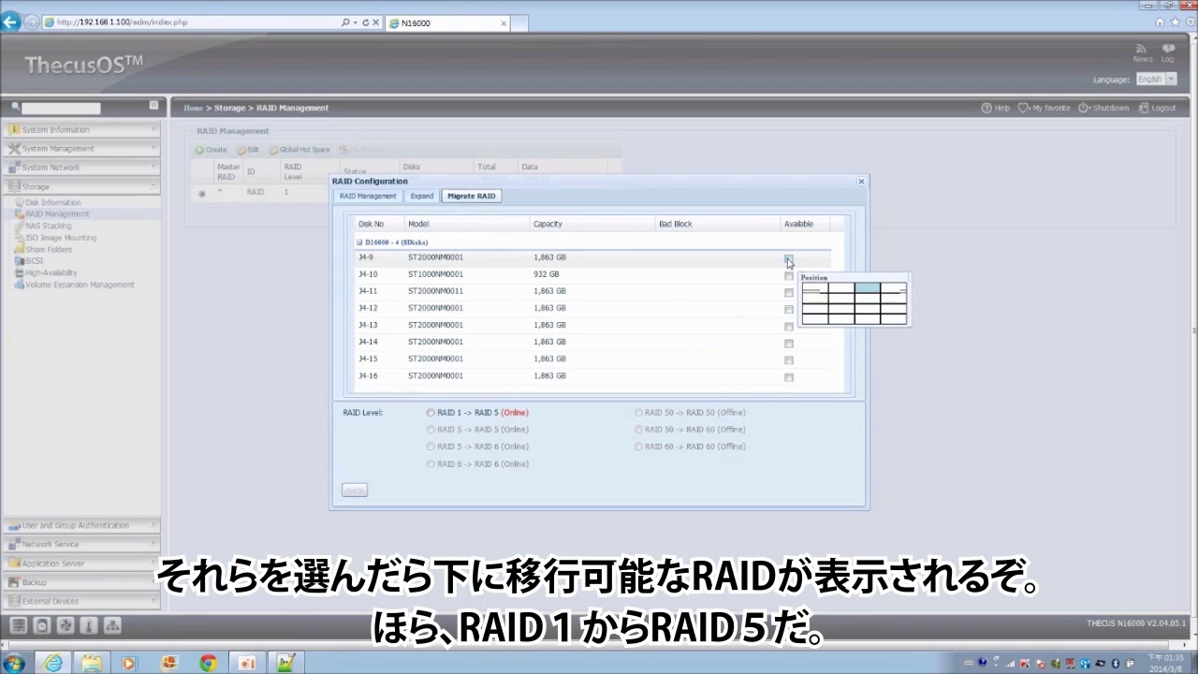
left_click(788, 276)
left_click(788, 293)
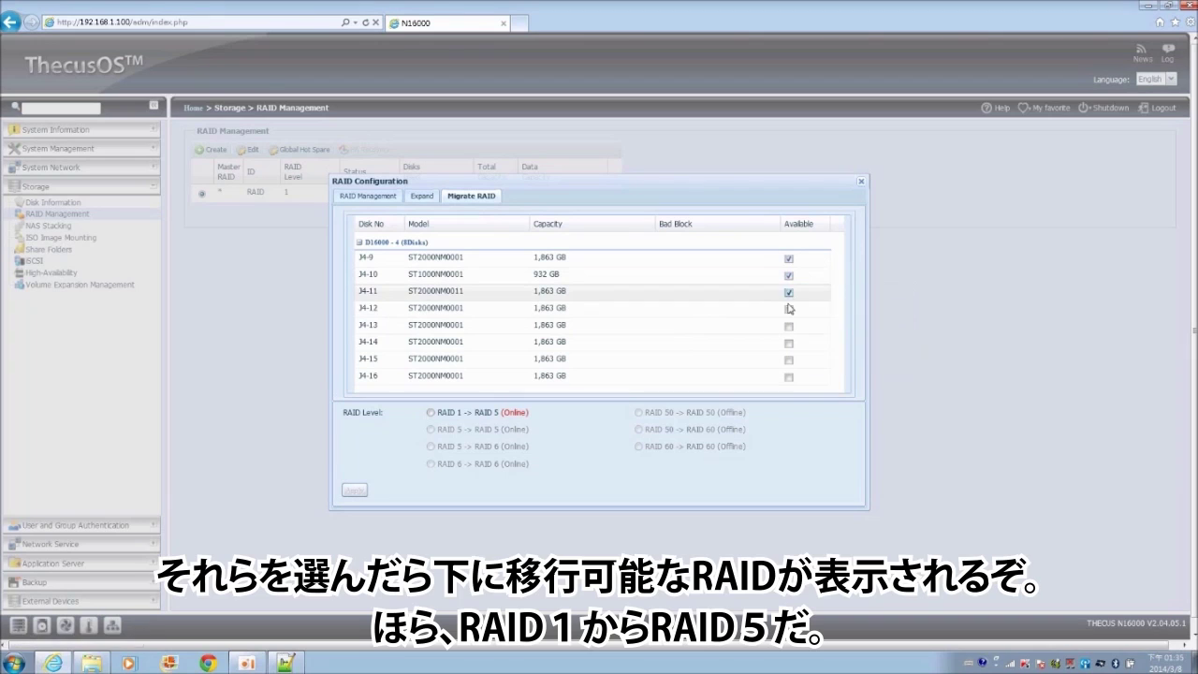
left_click(788, 310)
left_click(789, 326)
left_click(789, 343)
left_click(788, 360)
left_click_drag(790, 379, 434, 415)
Start the online migration from RAID 1 to RAID 5, confirming it with "Yes".
left_click(432, 413)
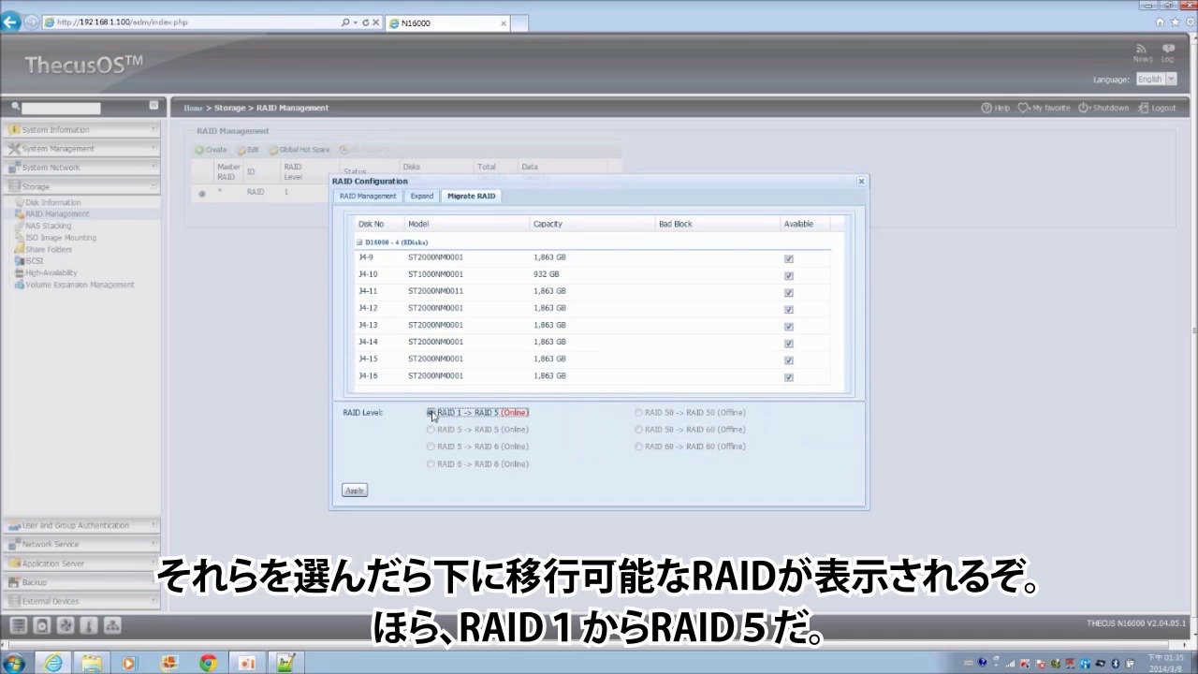
left_click(354, 491)
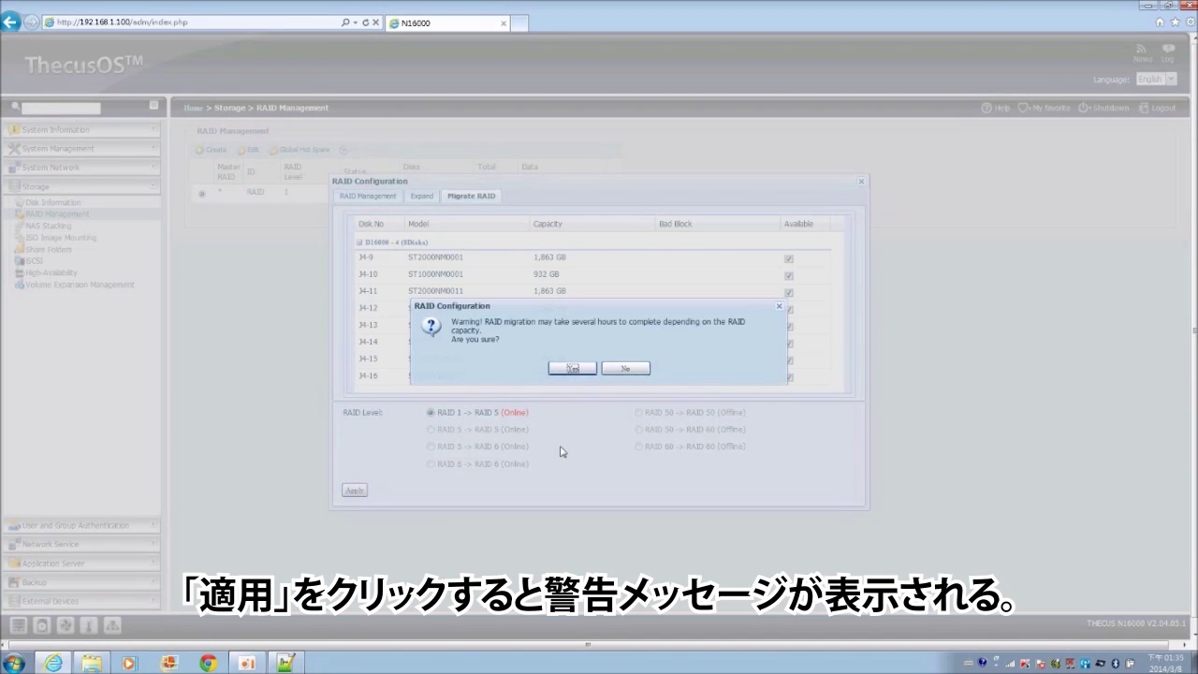
left_click(574, 370)
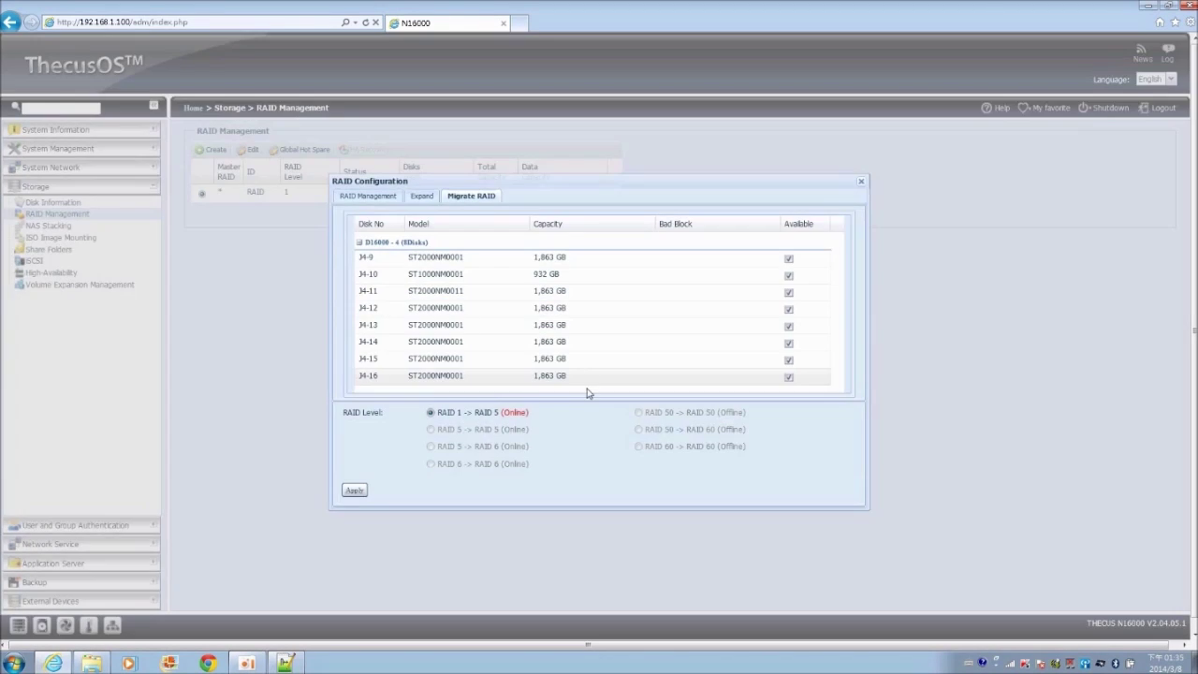
type("Yes")
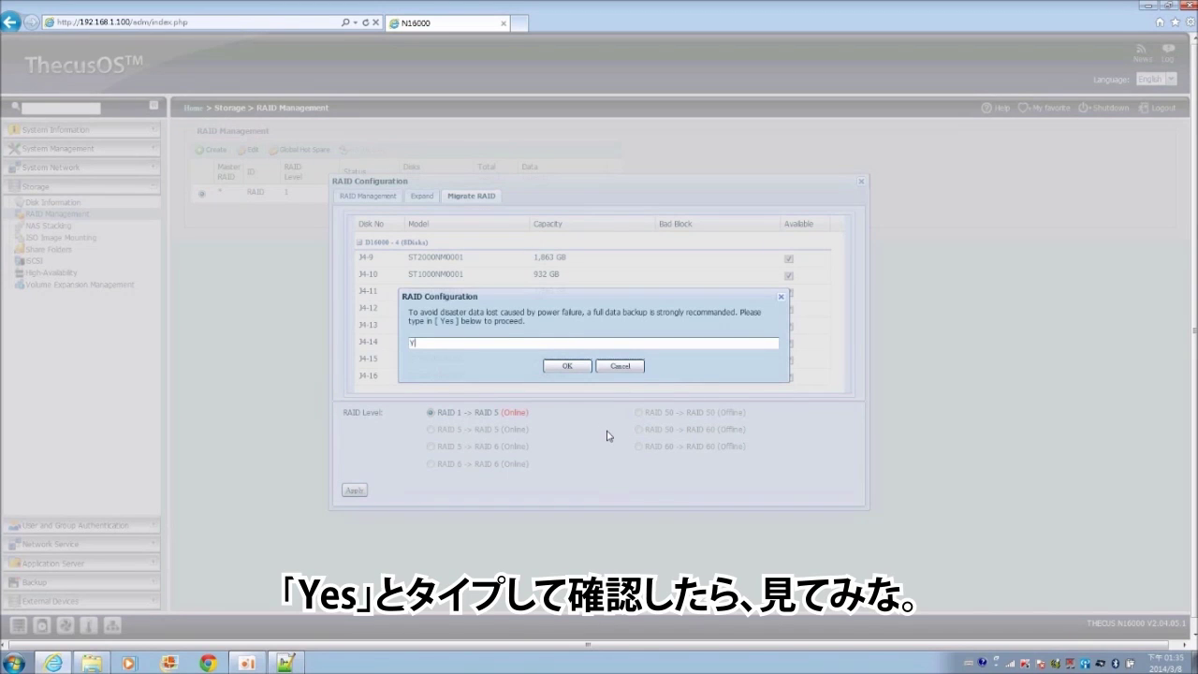
left_click(568, 367)
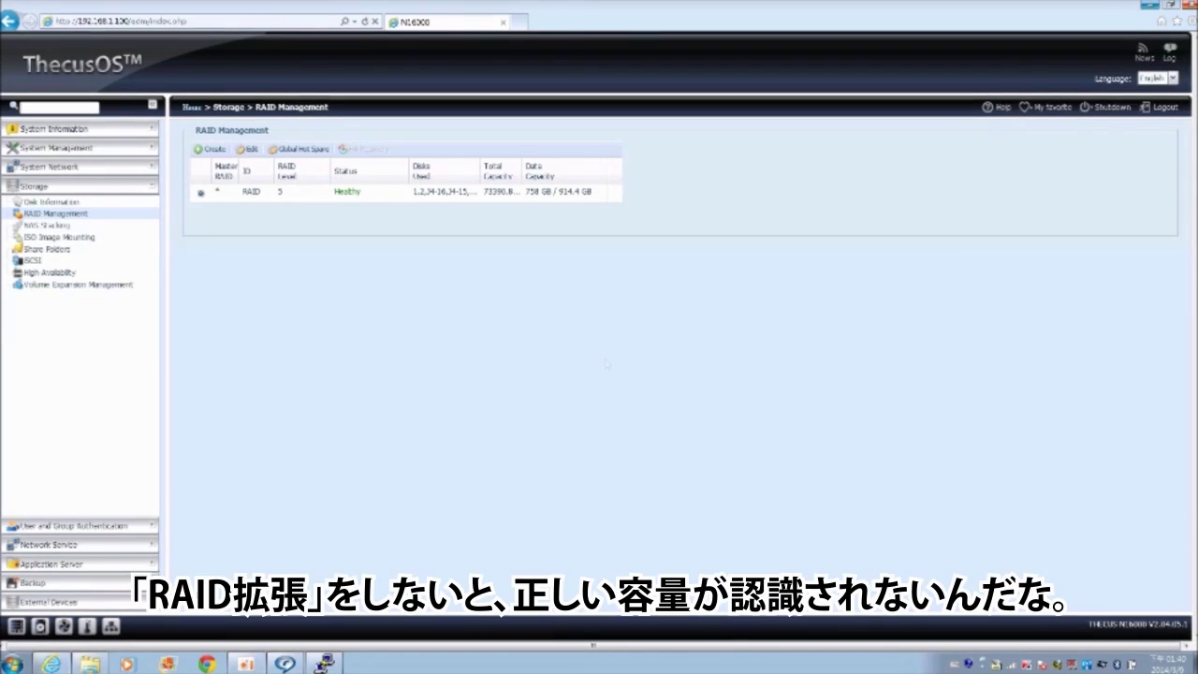
Expand the RAID 5 volume into its unused space, confirming the expansion with "Yes".
left_click(249, 151)
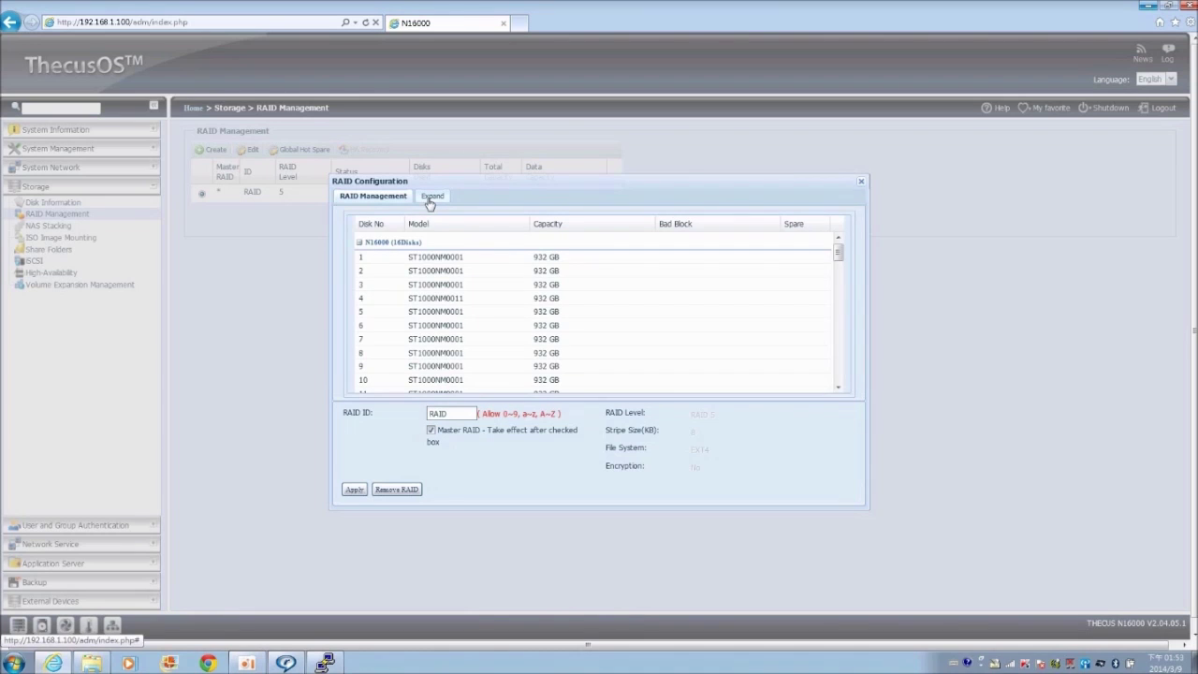
left_click(429, 198)
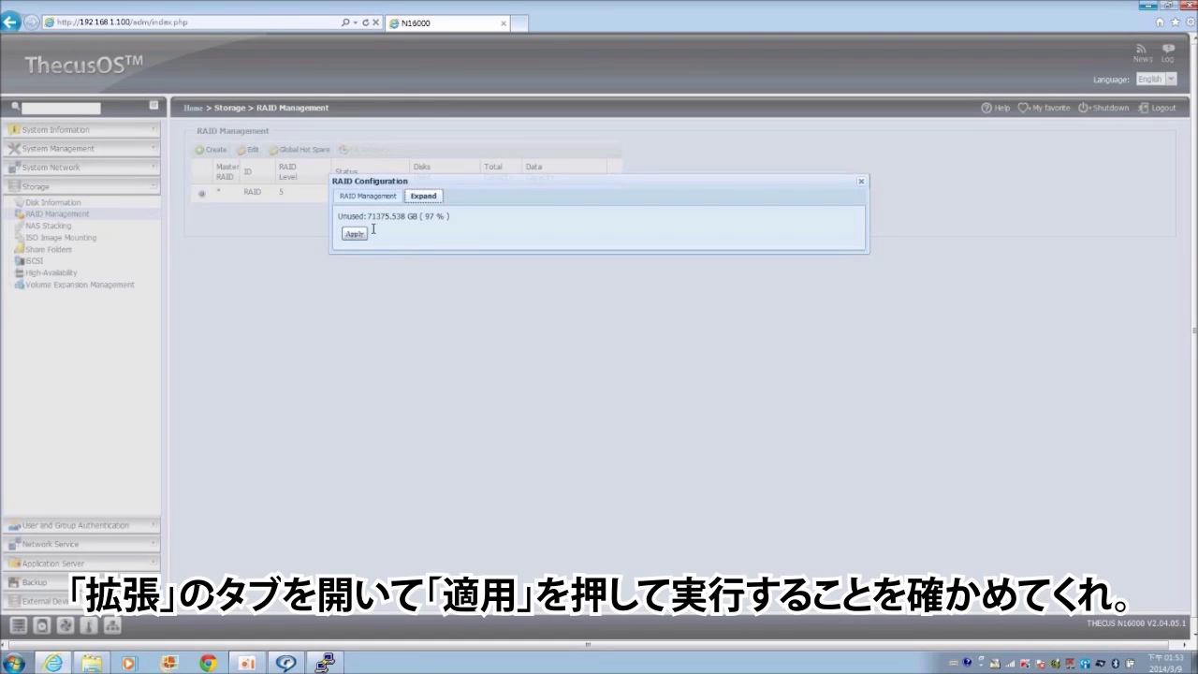
left_click(355, 236)
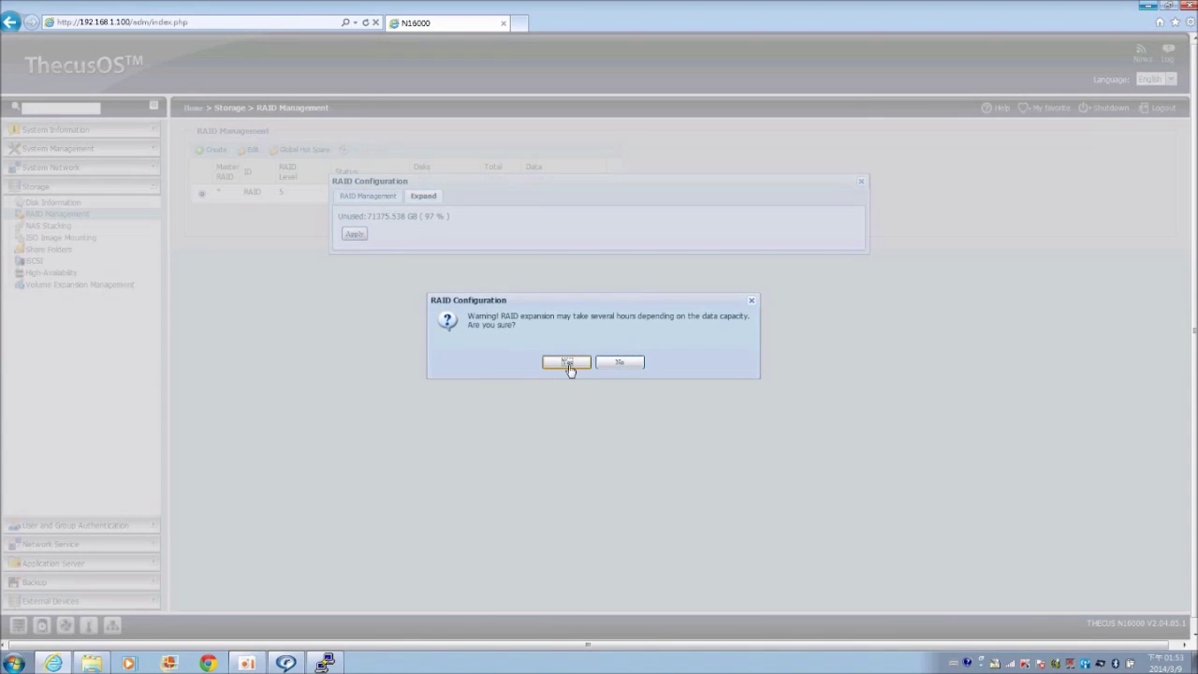
left_click(568, 366)
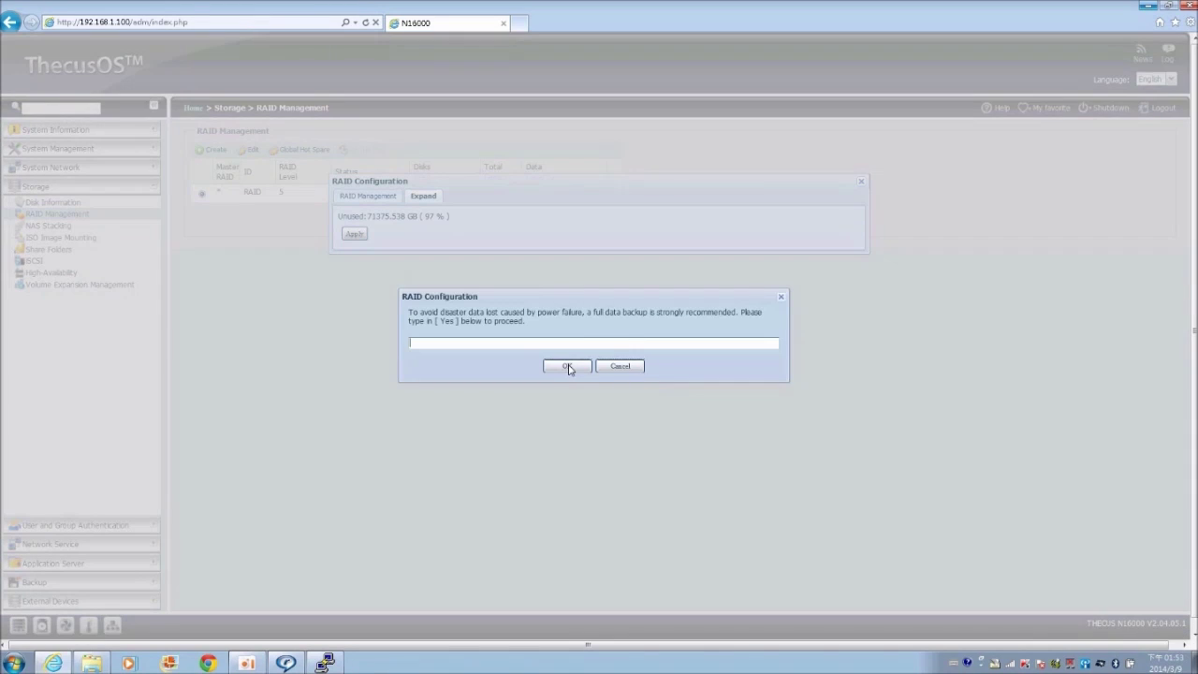
type("Yes")
left_click(568, 365)
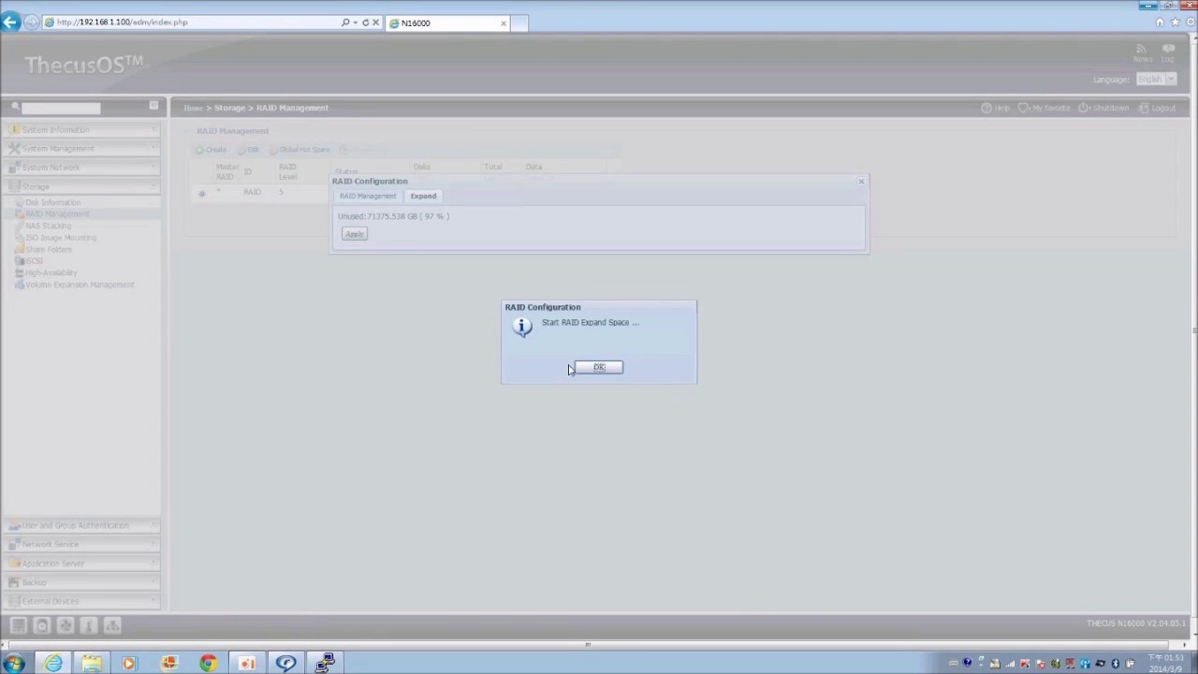
left_click(599, 367)
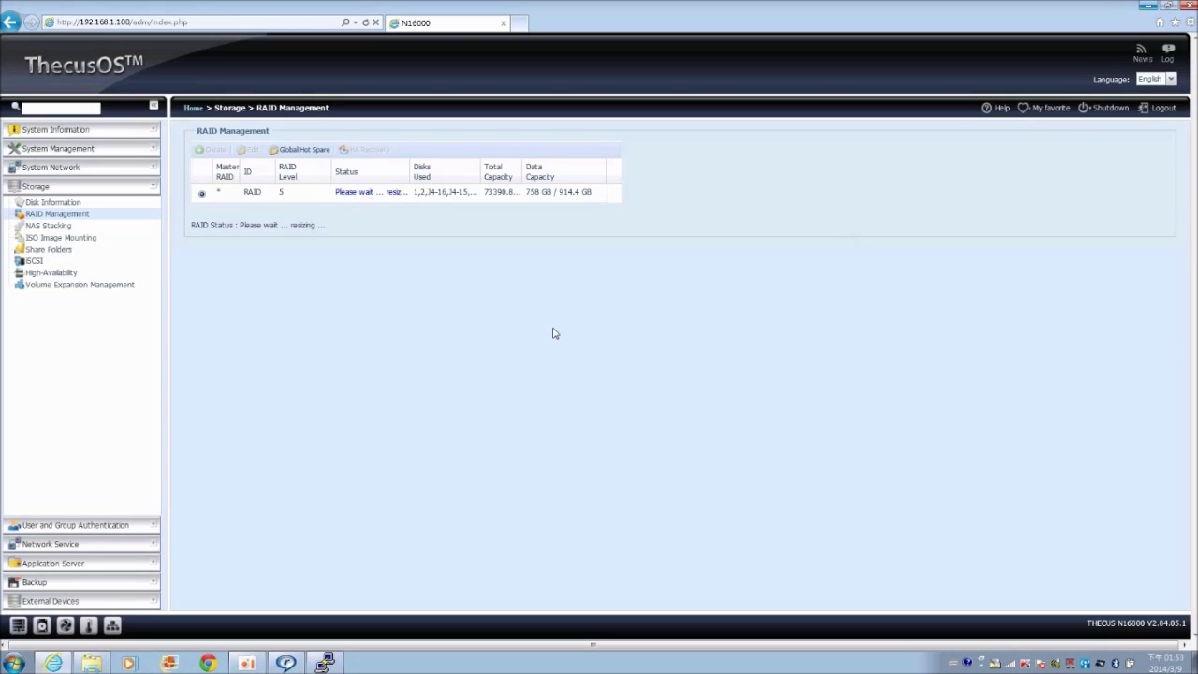